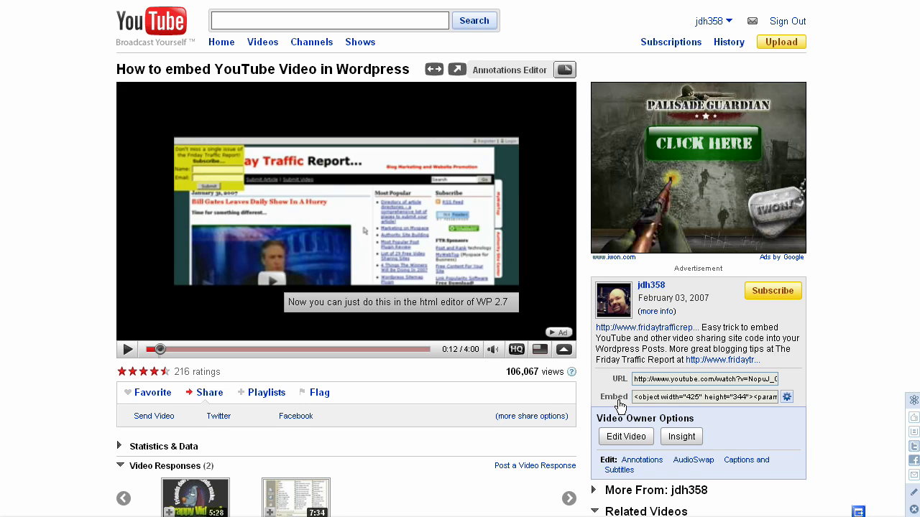
Step: Select the YouTube embed code and preview the 480x385 and 640x505 embed sizes
left_click(636, 397)
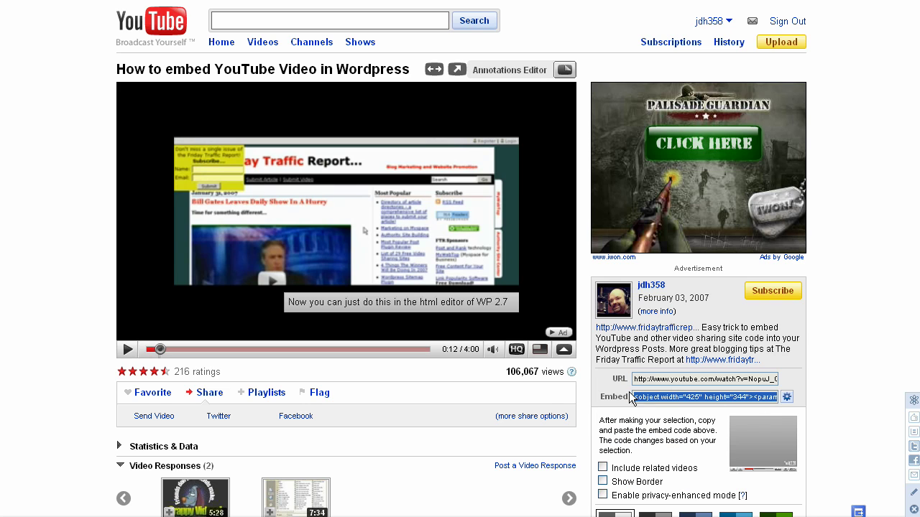
scroll(572, 424, "down", 3)
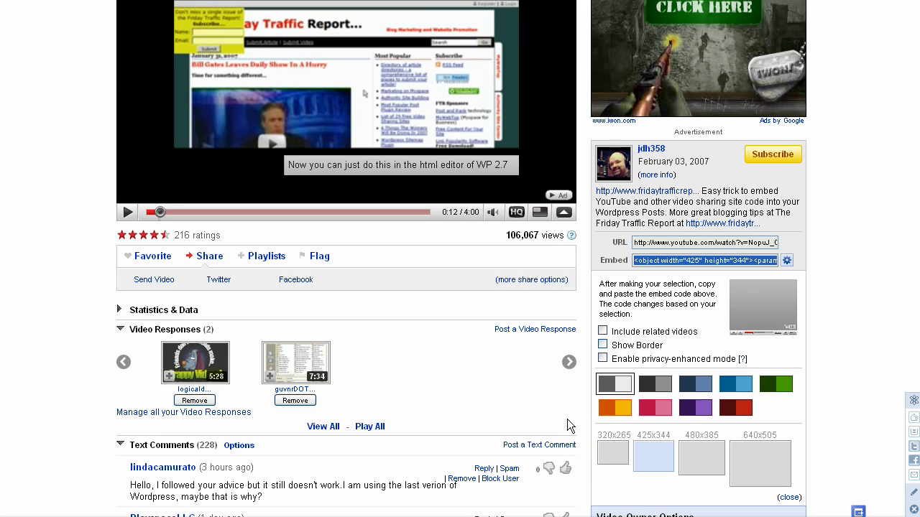
scroll(567, 419, "down", 1)
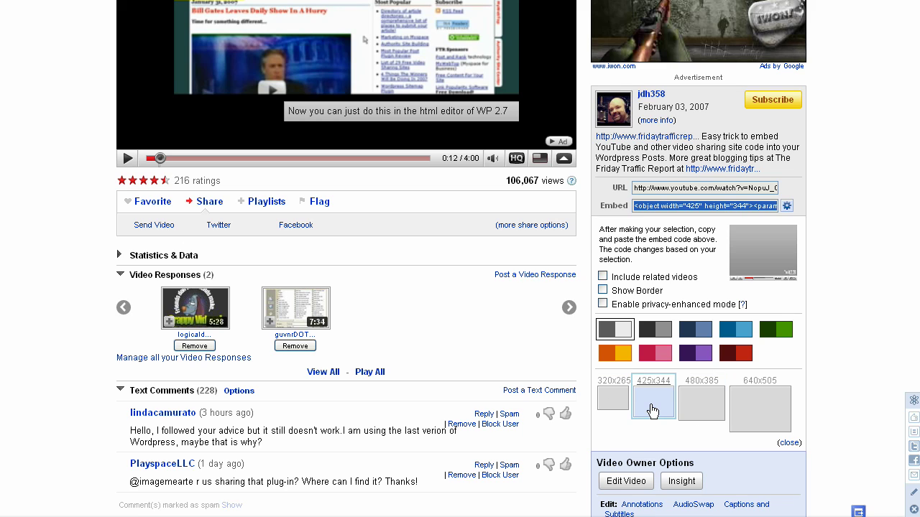
left_click(697, 411)
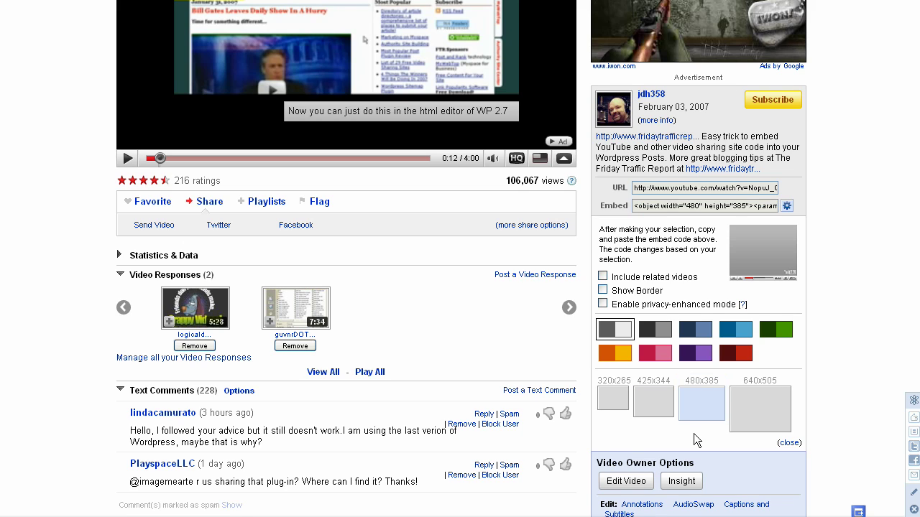
left_click(748, 412)
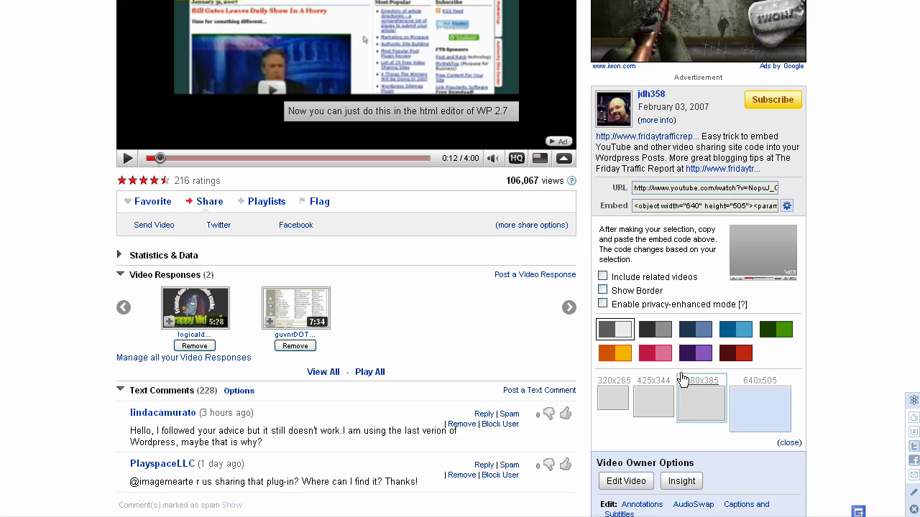
Step: Set the embed size back to 425x344, copy the code, and go to WordPress Add New Post
left_click(653, 399)
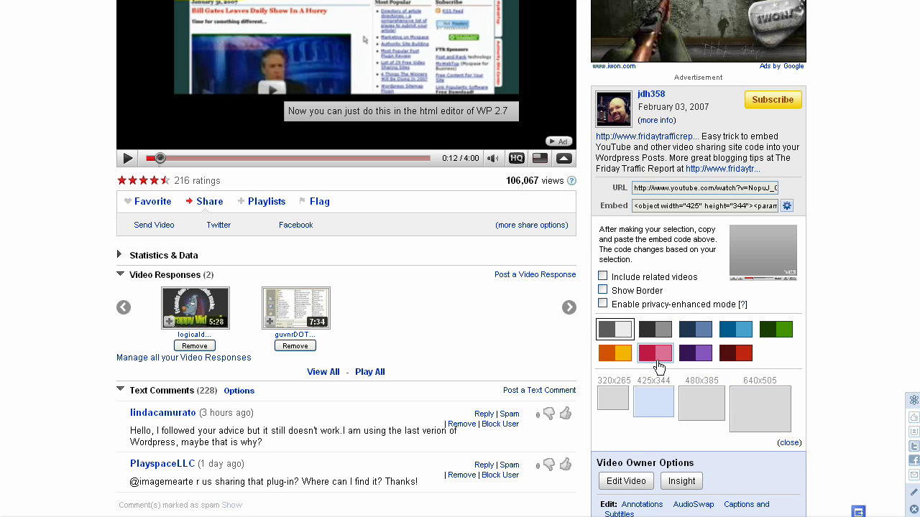
scroll(560, 359, "up", 4)
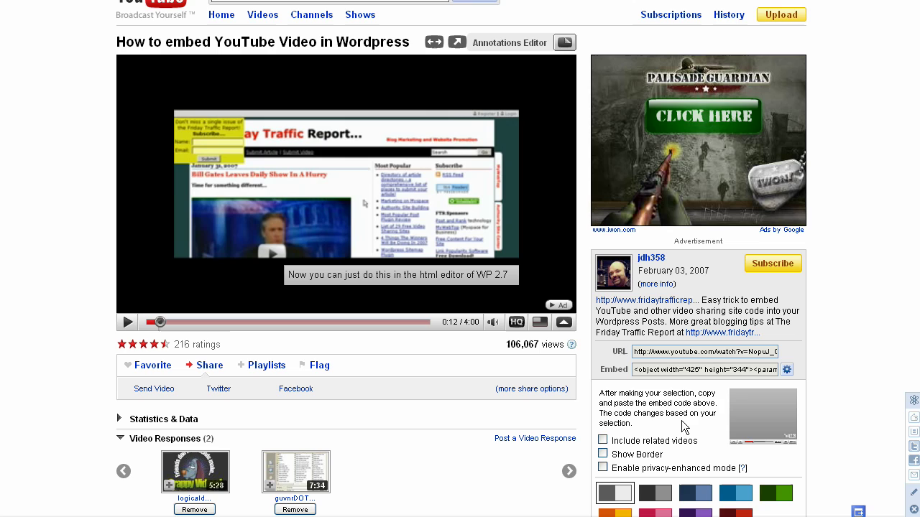
left_click(663, 370)
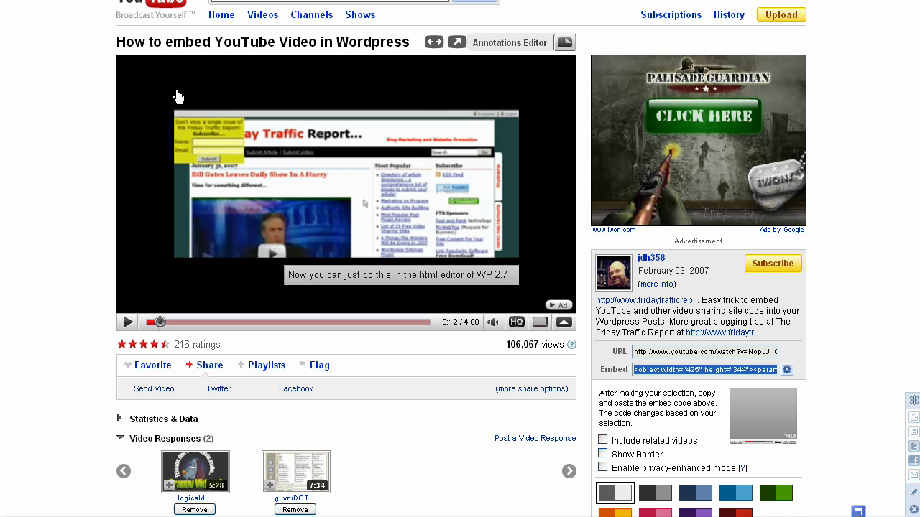
left_click(86, 7)
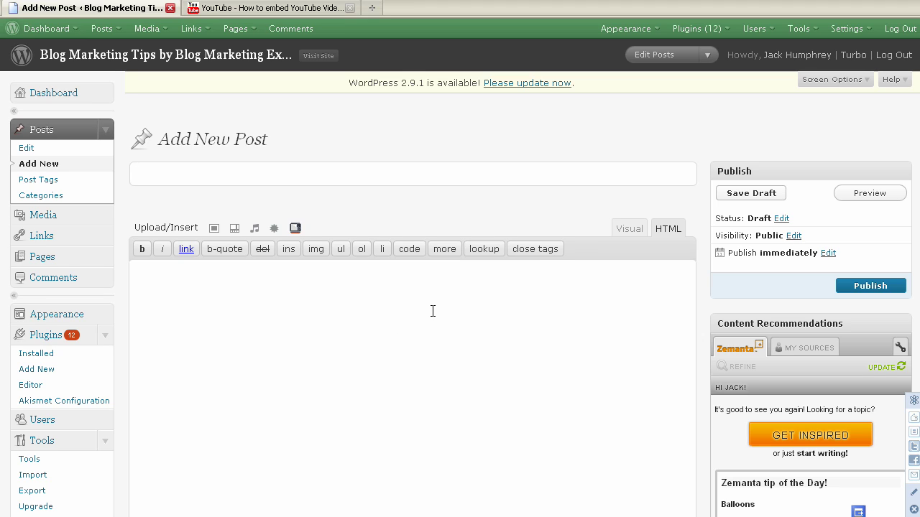
Step: Paste 'Embedding YouTube In Wordpress' as the post title and type 'text' in the body
type("Embedding YouTube In Wordpress")
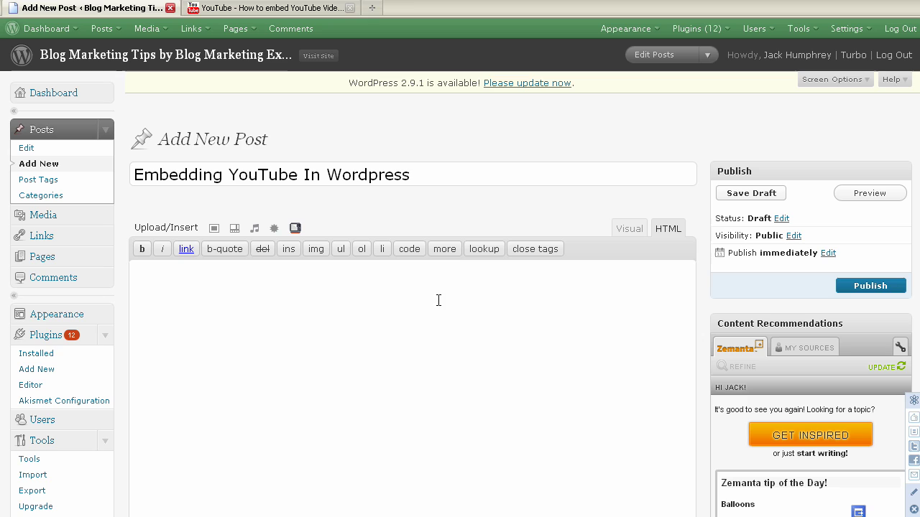
left_click(392, 304)
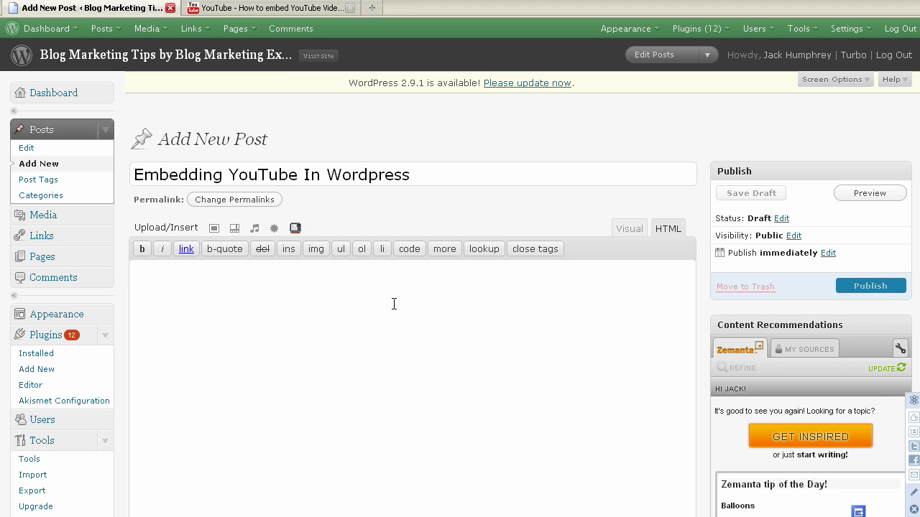
type("text")
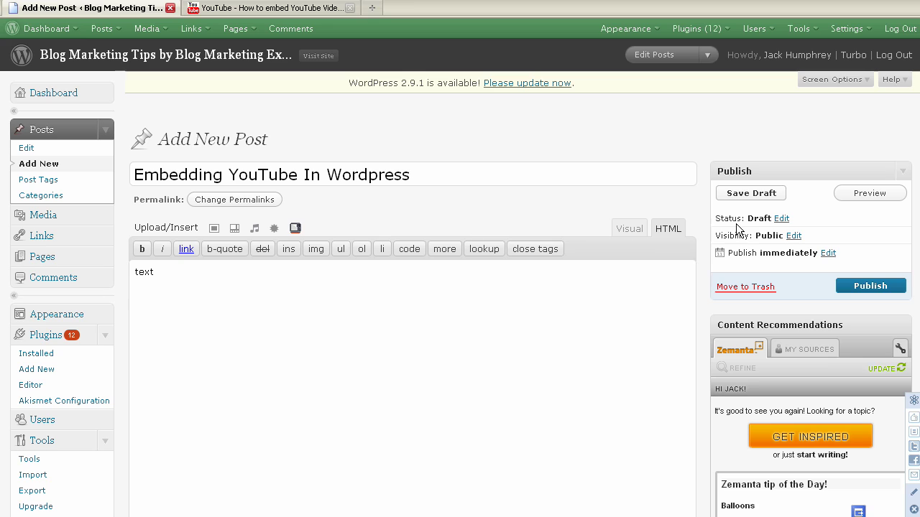
left_click(635, 230)
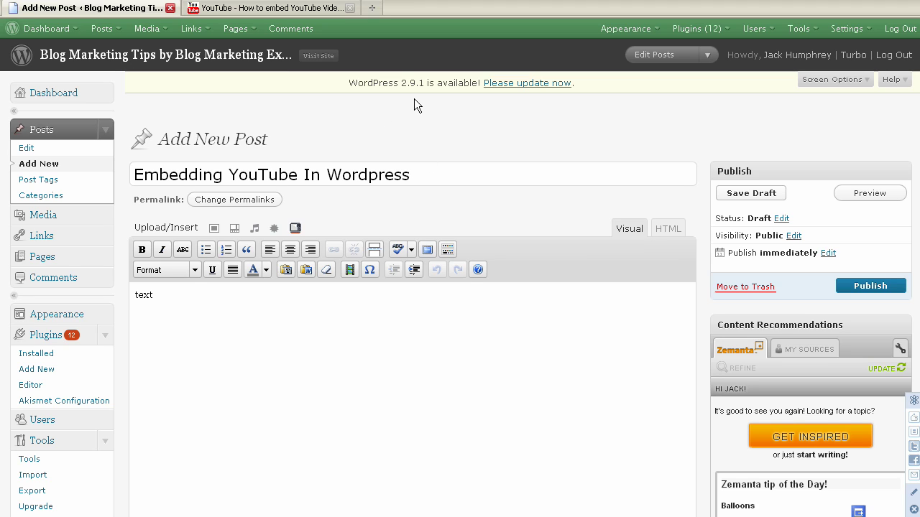
Step: In HTML mode, paste the 425x344 YouTube embed code on a new line below 'text'
left_click(662, 228)
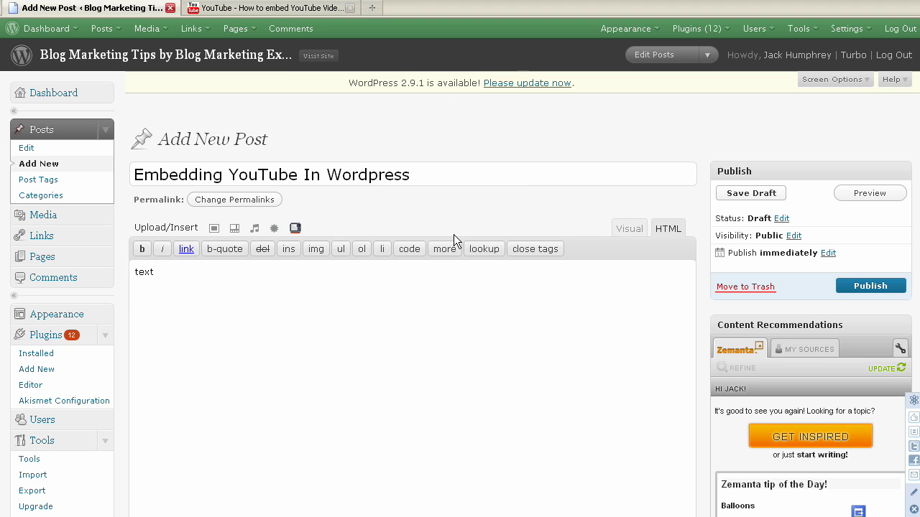
left_click(283, 281)
key("Return")
type("<object width=\"425\" height=\"344\"><param name=\"movie\" value=\"http://www.youtube.com/v/NopuJ_OYjsk&hl=en_US&fs=1&rel=0\"></param><param name=\"allowFullScreen\" value=\"true\"></param><param name=\"allowscriptaccess\" value=\"always\"></param><embed src=\"http://www.youtube.com/v/NopuJ_OYjsk&hl=en_US&fs=1&rel=0\" type=\"application/x-shockwave-flash\" allowscriptaccess=\"always\" allowfullscreen=\"true\" width=\"425\" height=\"344\"></embed></object>")
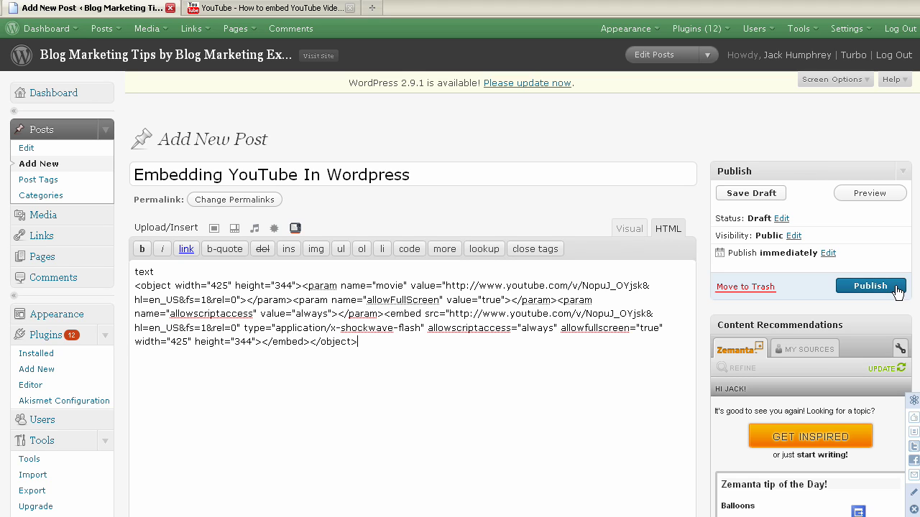
left_click(625, 230)
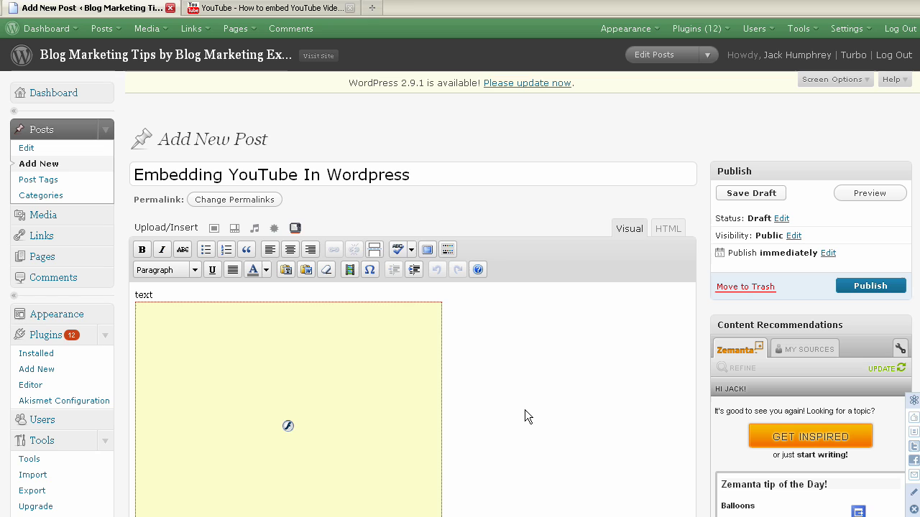
Step: Center the embedded video placeholder in the post body
left_click(500, 414)
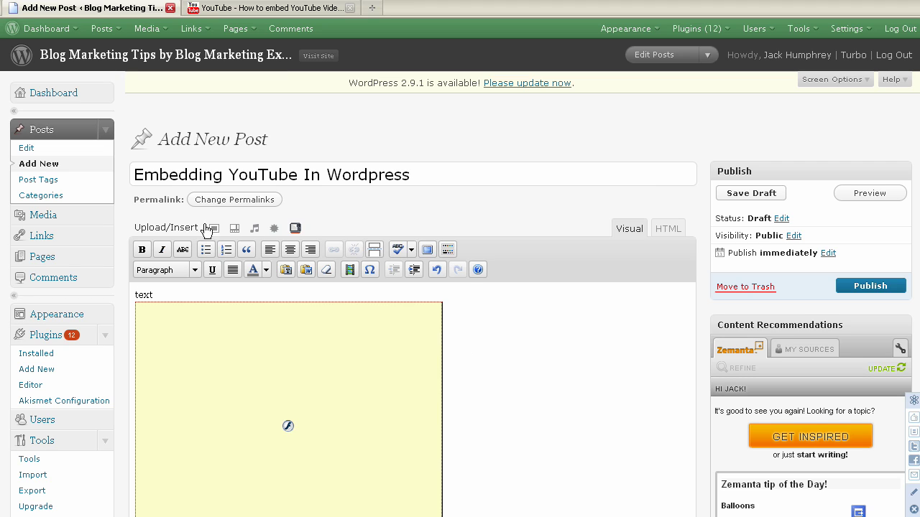
left_click(291, 250)
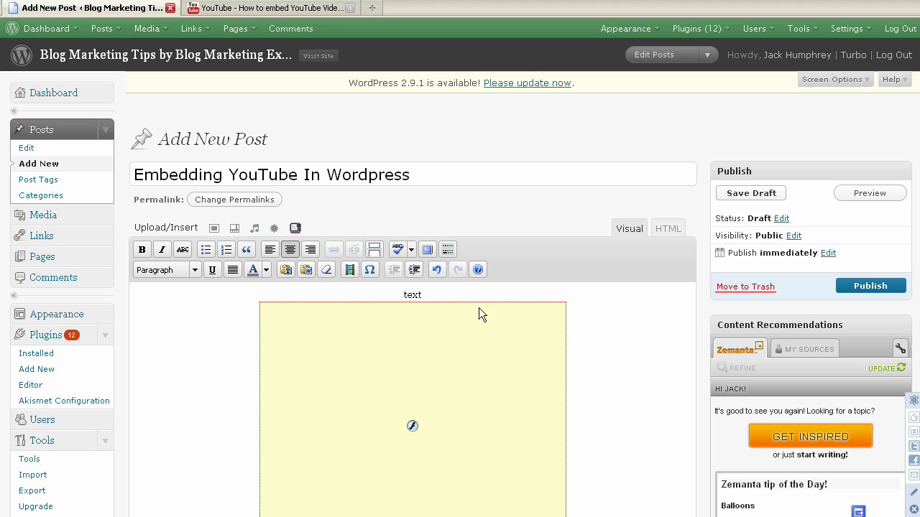
key("Return")
key("ctrl+z")
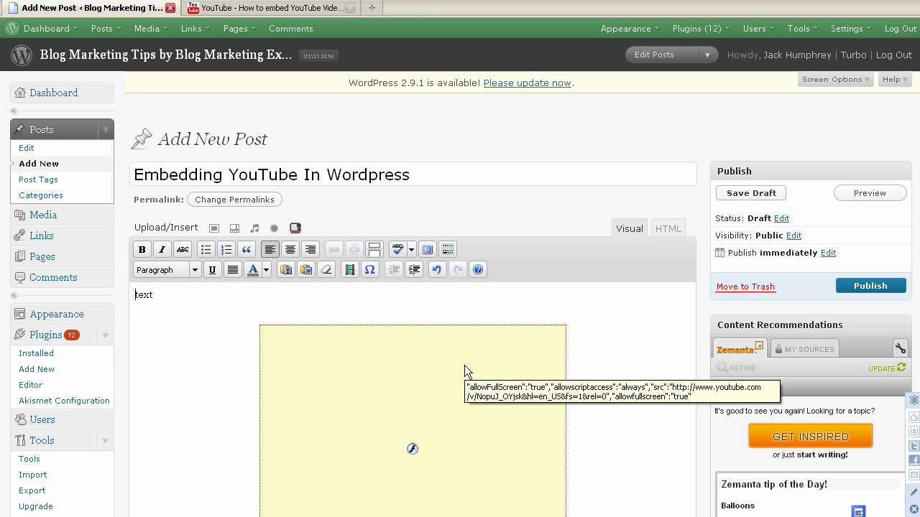
scroll(273, 337, "down", 5)
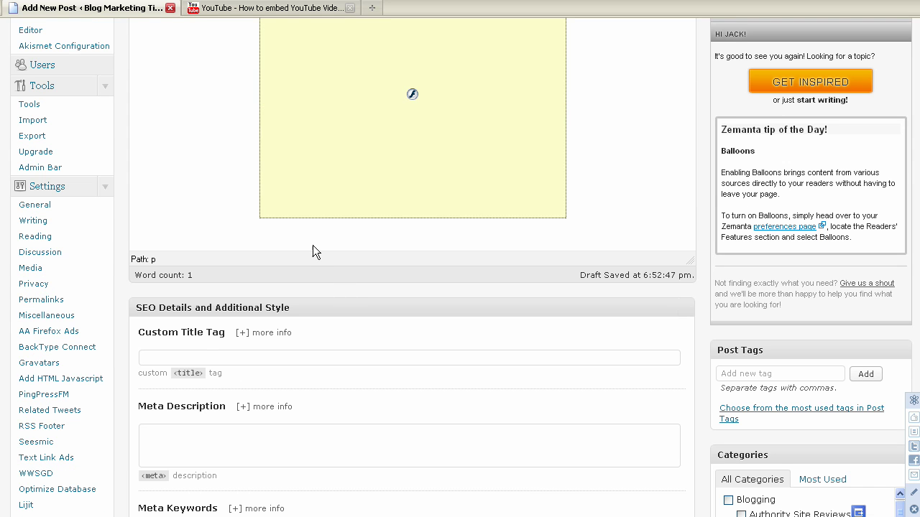
Step: Add a left-aligned line 'typing' below the video and check the HTML
left_click(583, 213)
key("Return")
scroll(183, 211, "up", 3)
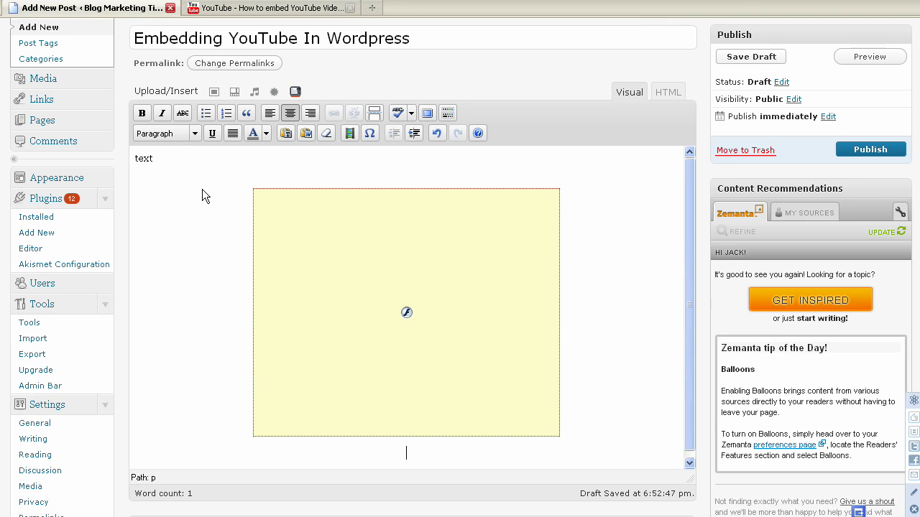
left_click(269, 114)
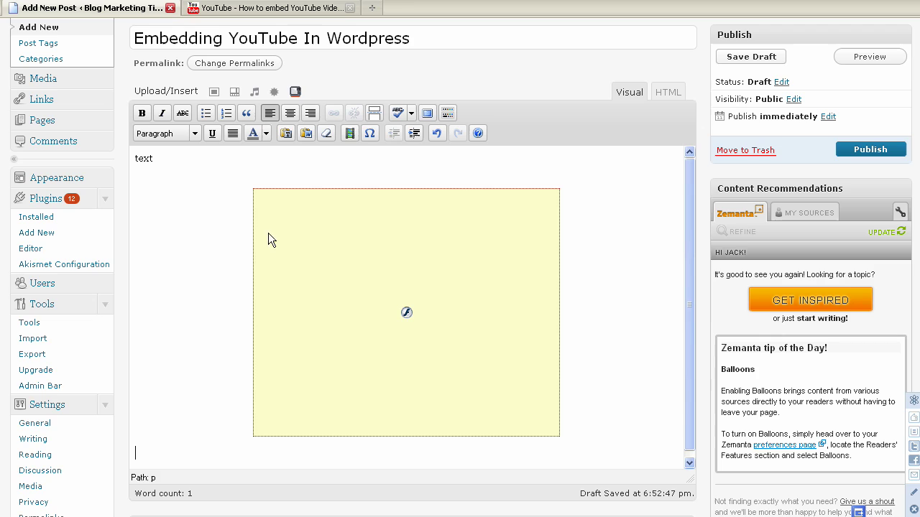
type("typing")
left_click(668, 93)
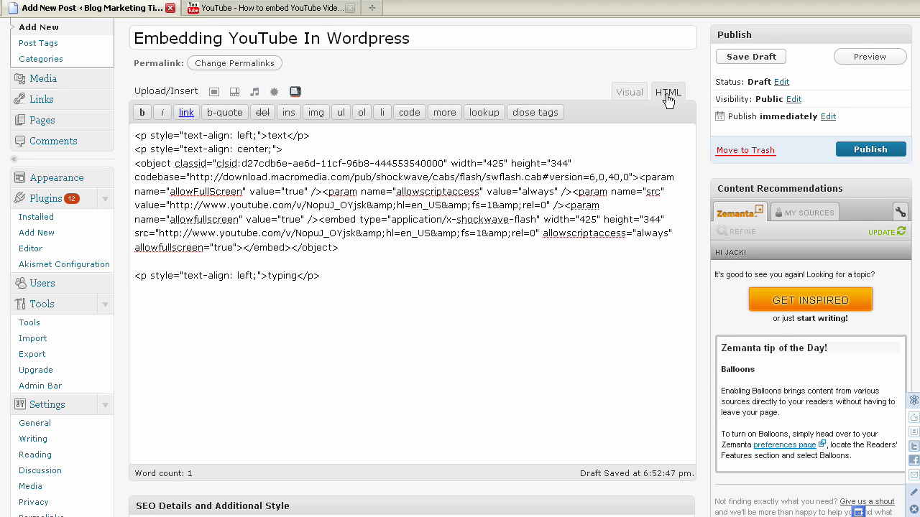
left_click(614, 94)
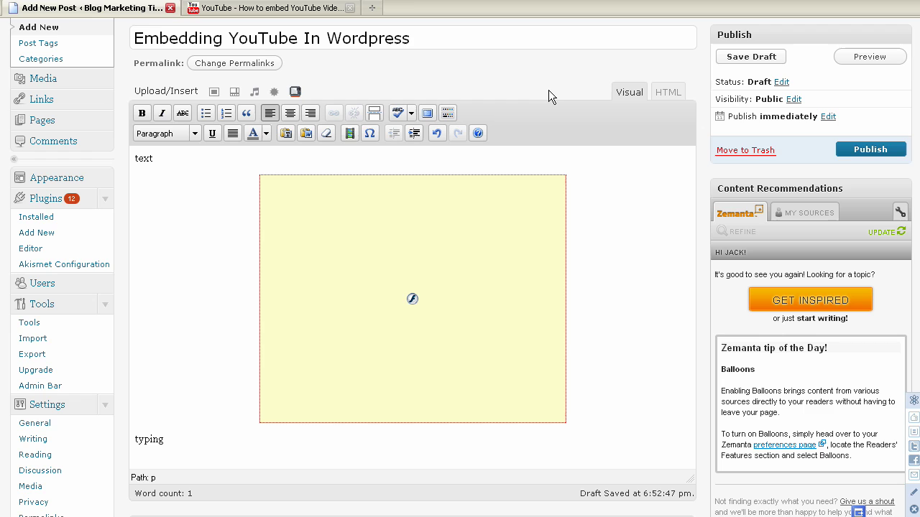